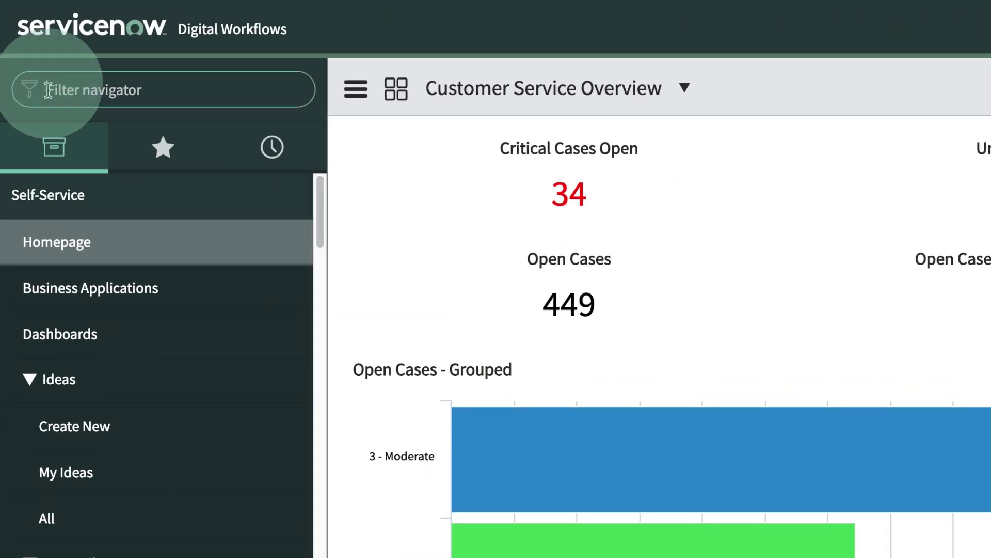
pyautogui.write('assignment rule')
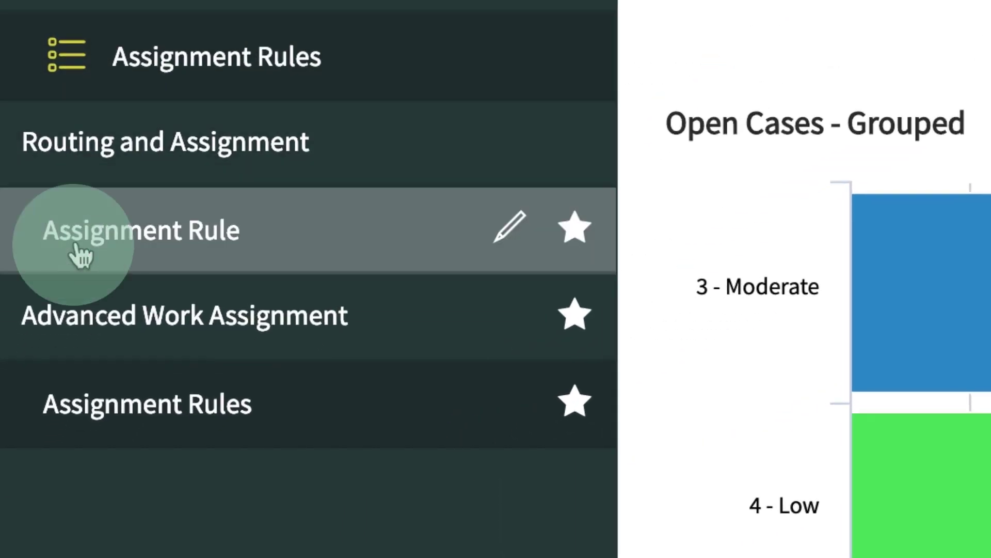
# Create a new assignment rule and name it 'software problem'.
pyautogui.click(69, 404)
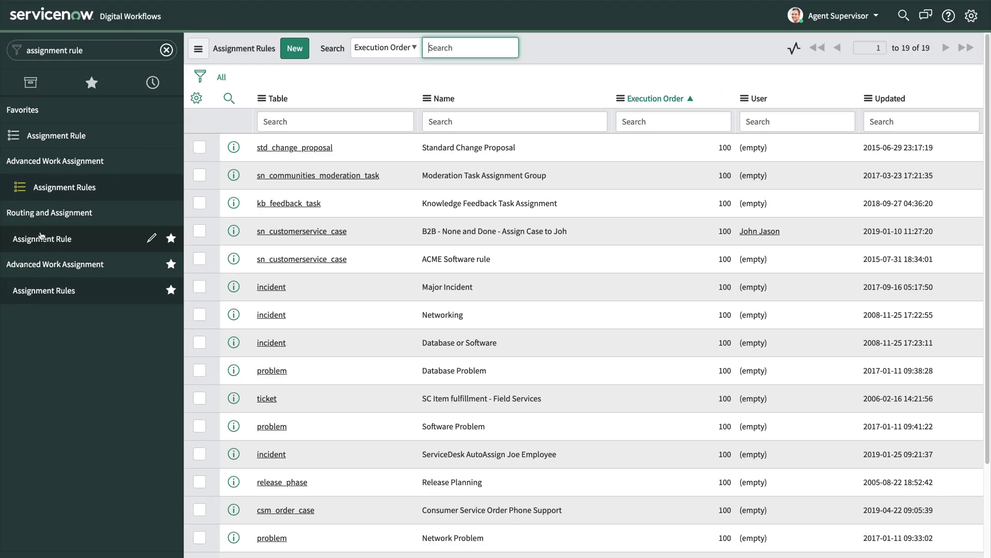
pyautogui.click(294, 48)
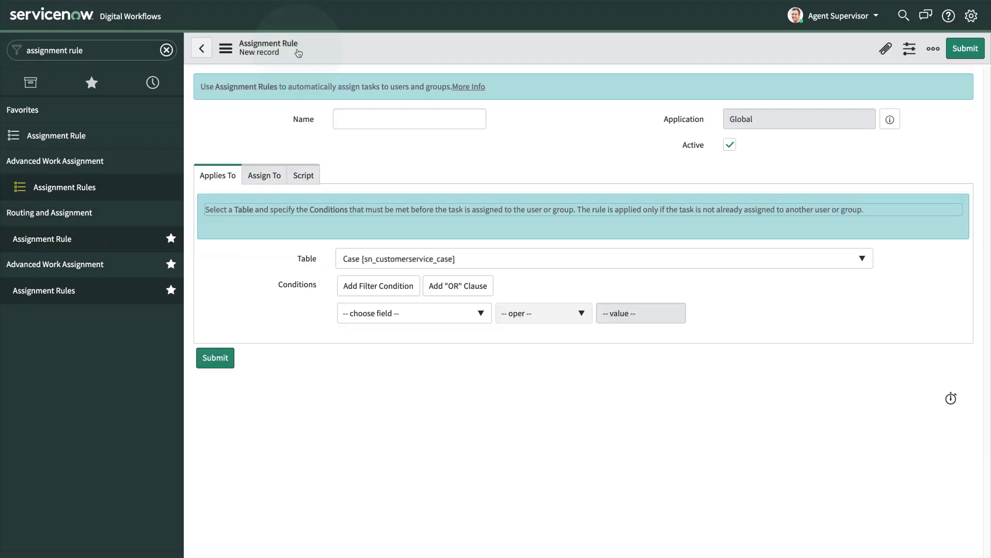
pyautogui.click(344, 118)
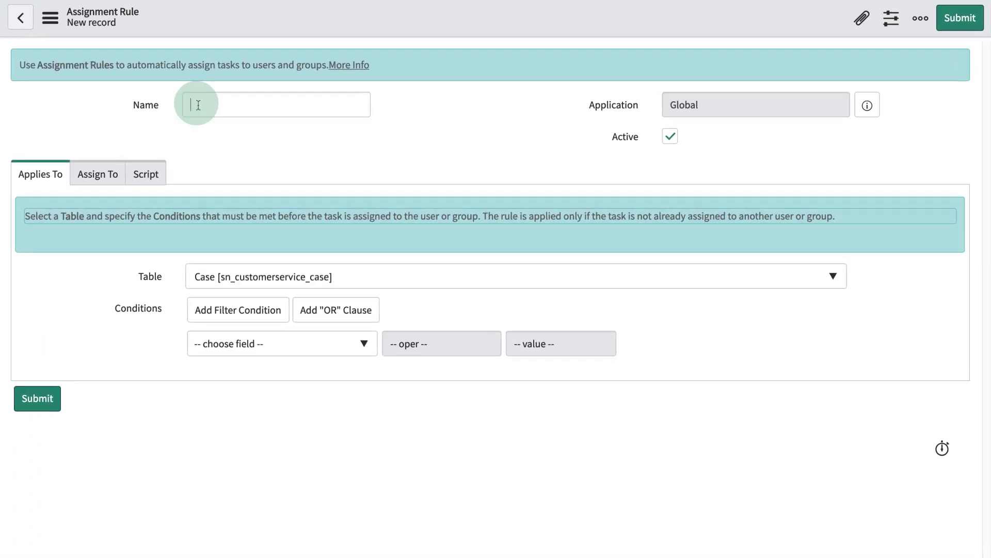
pyautogui.write('software problem')
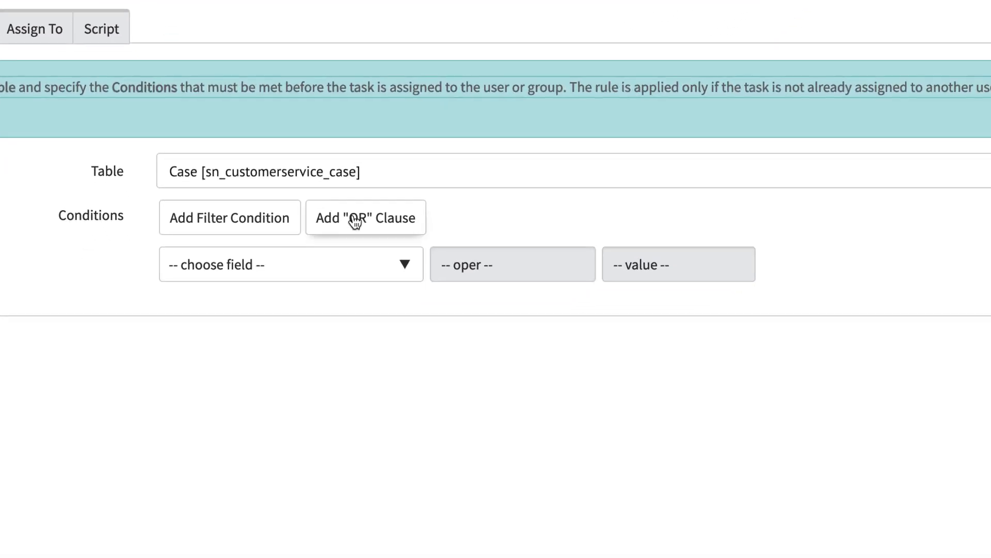
# Add the condition Category is Software to the rule.
pyautogui.click(362, 343)
pyautogui.write('cat')
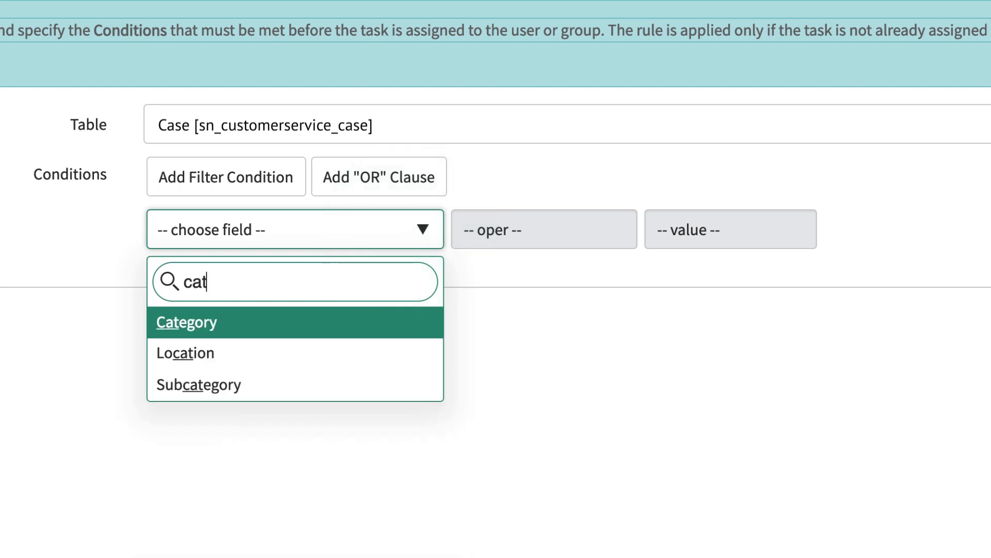
pyautogui.write('e')
pyautogui.click(372, 316)
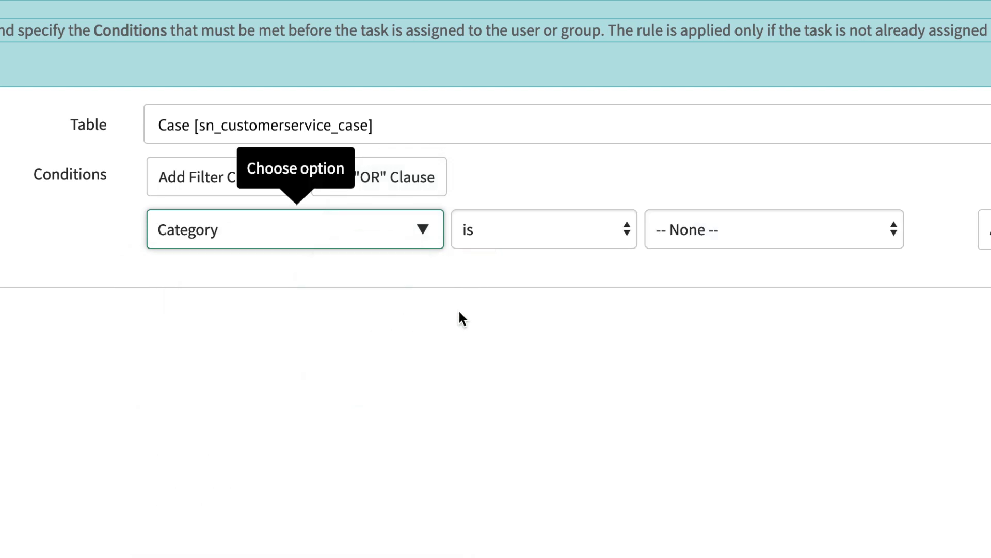
pyautogui.click(891, 231)
pyautogui.click(847, 271)
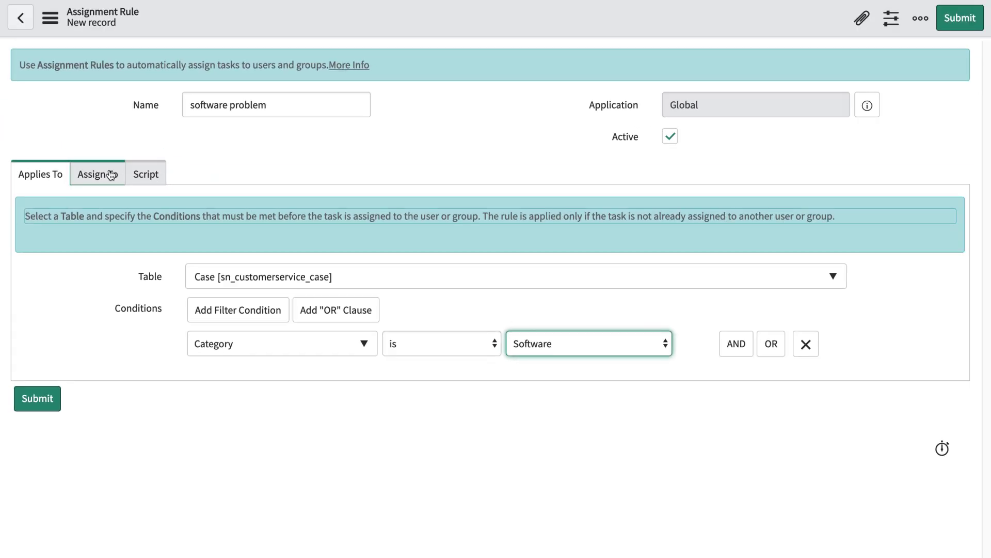
pyautogui.click(124, 184)
# Replace the Consumer Service Support group with a specific agent as assignee, then view the script.
pyautogui.click(316, 269)
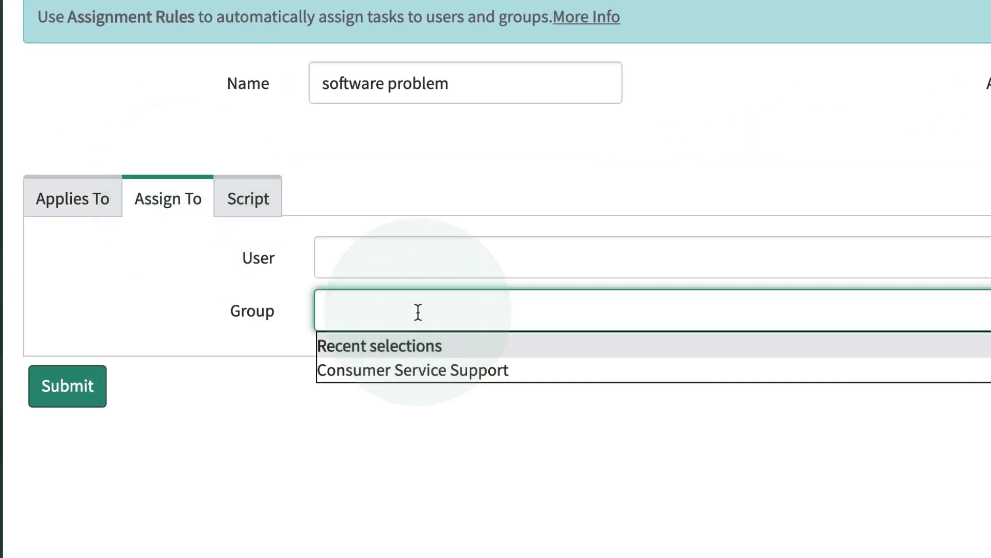
pyautogui.click(420, 368)
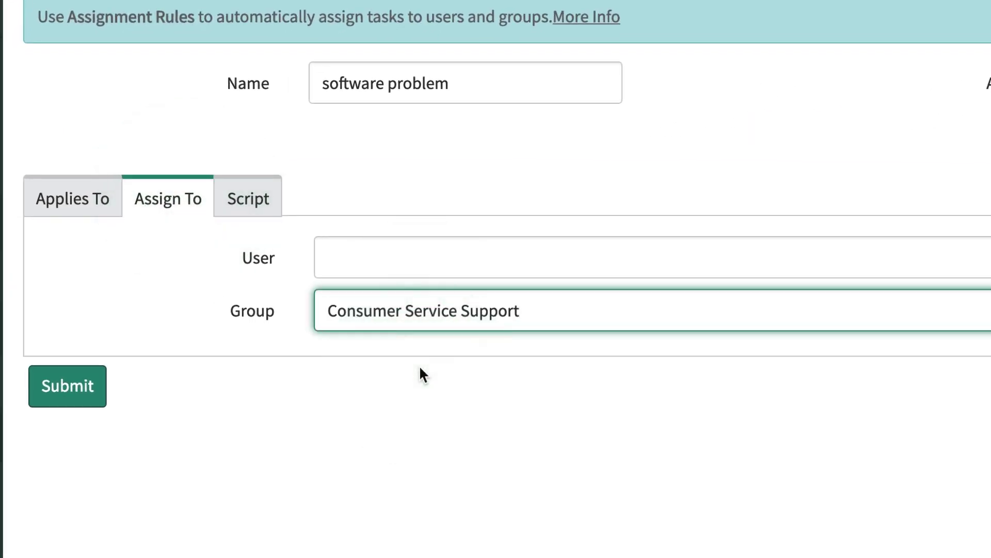
pyautogui.moveTo(521, 309); pyautogui.dragTo(325, 310)
pyautogui.press('BackSpace')
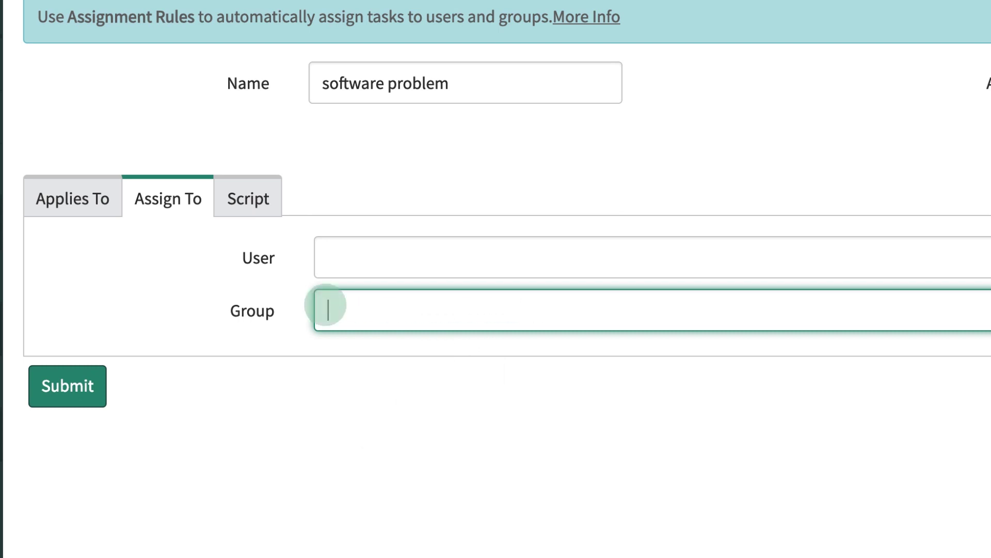
pyautogui.click(334, 258)
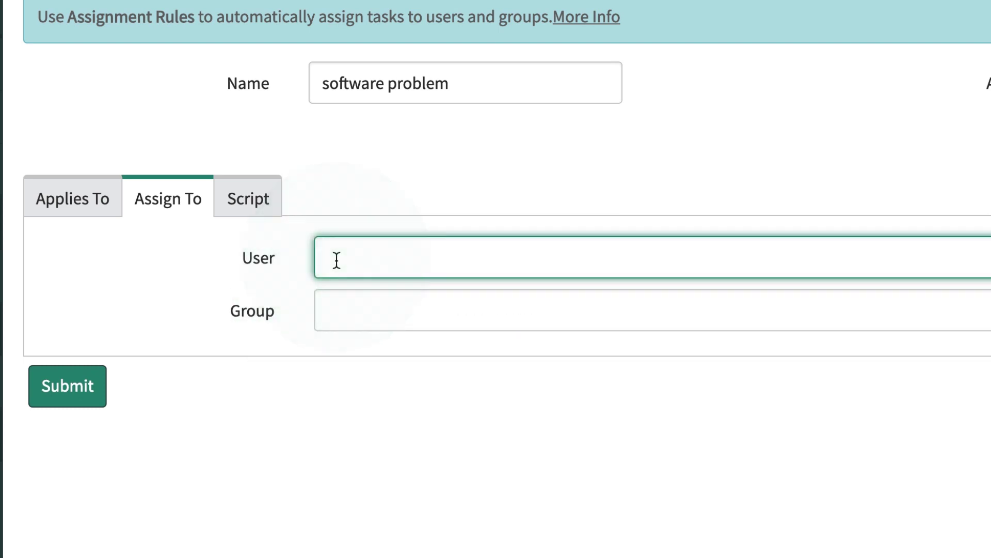
pyautogui.write('john jason')
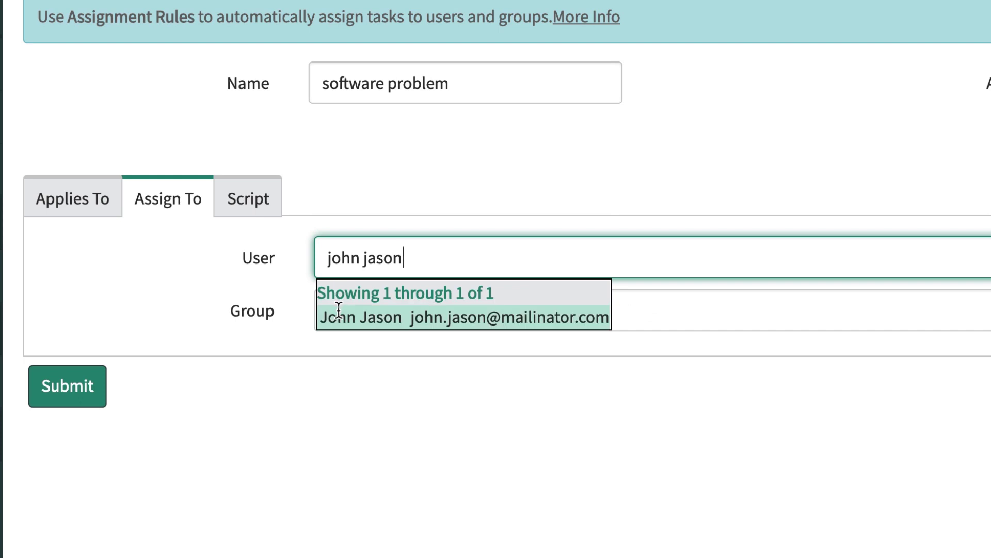
pyautogui.click(338, 316)
pyautogui.click(262, 203)
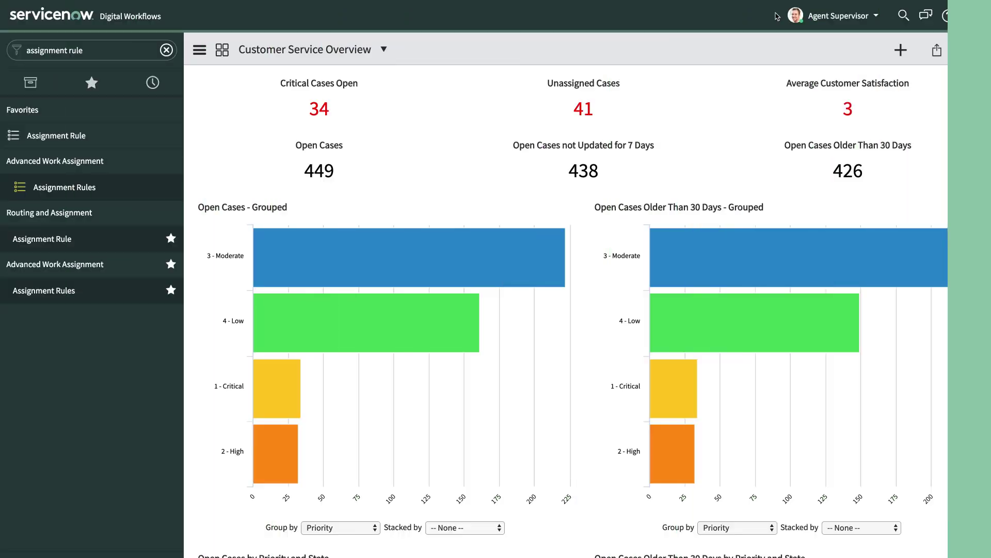
# Open unassigned case CS0020265 'Router not working!!' and list its suggested agents.
pyautogui.click(587, 109)
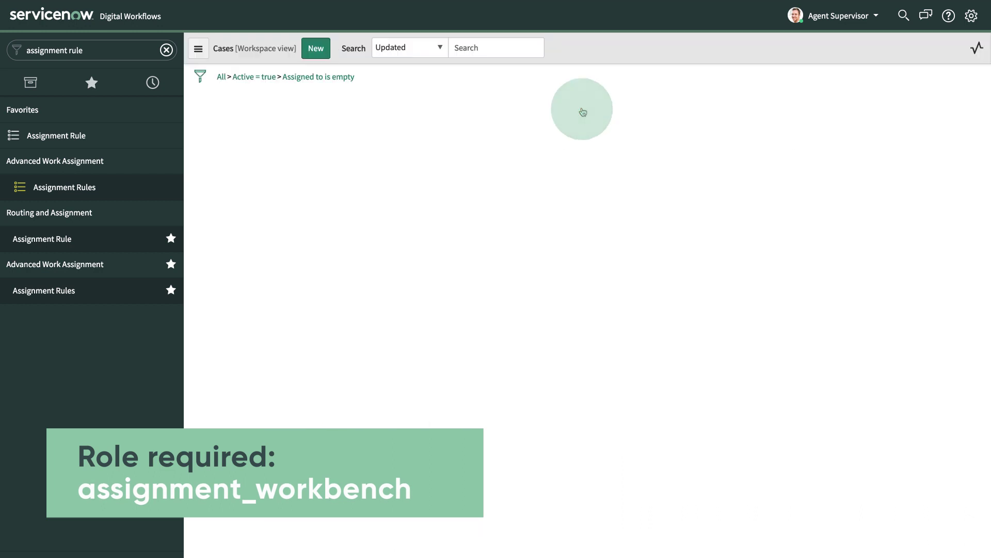
pyautogui.scroll(-3, 583, 111)
pyautogui.scroll(-5, 583, 111)
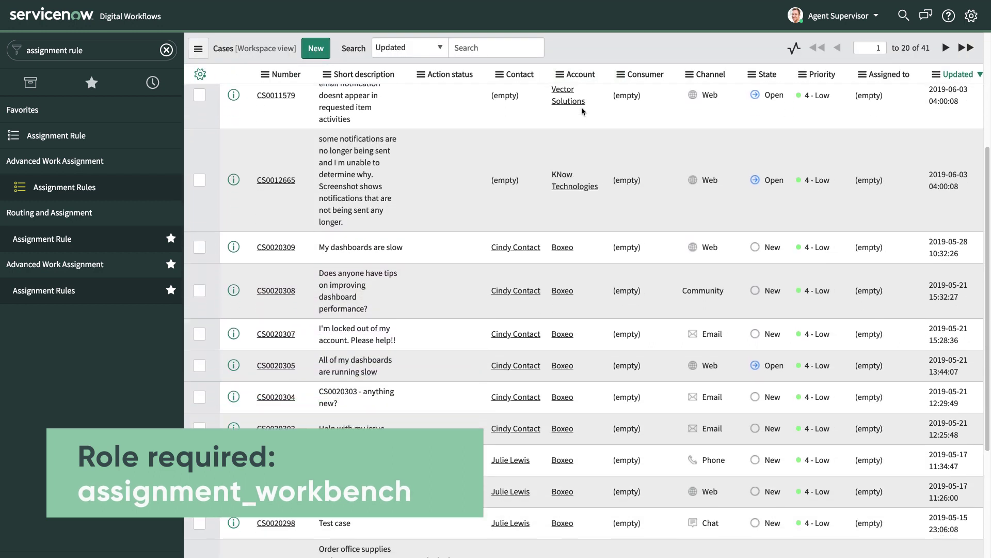
pyautogui.scroll(-5, 582, 110)
pyautogui.scroll(-3, 542, 140)
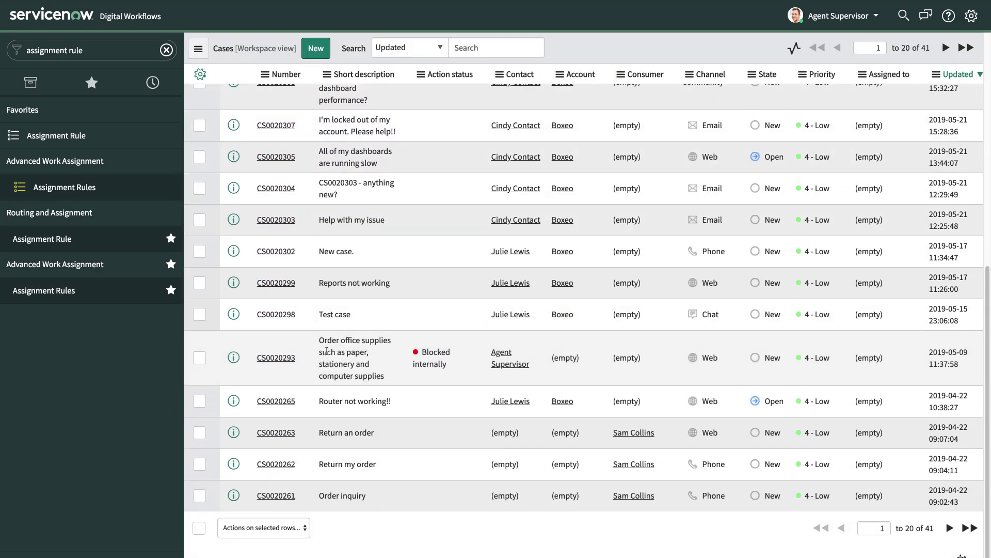
pyautogui.click(276, 401)
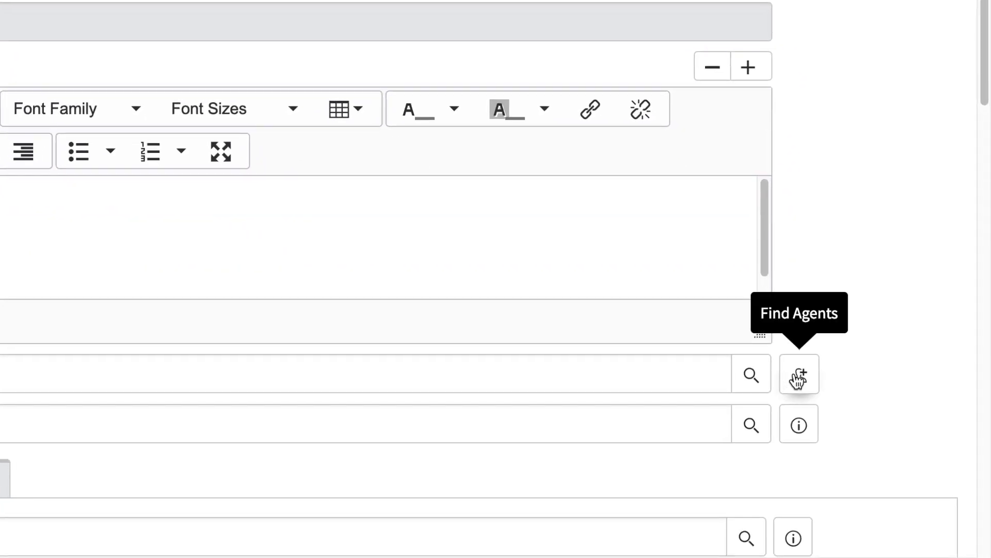
pyautogui.click(809, 386)
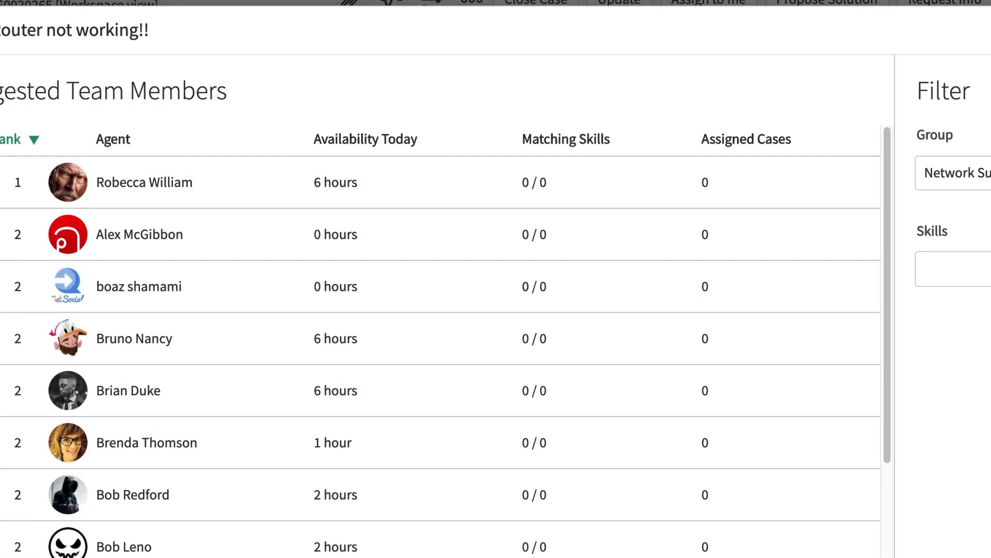
# Filter the suggested agents by the Router Setup skill and select the top-ranked one.
pyautogui.click(682, 269)
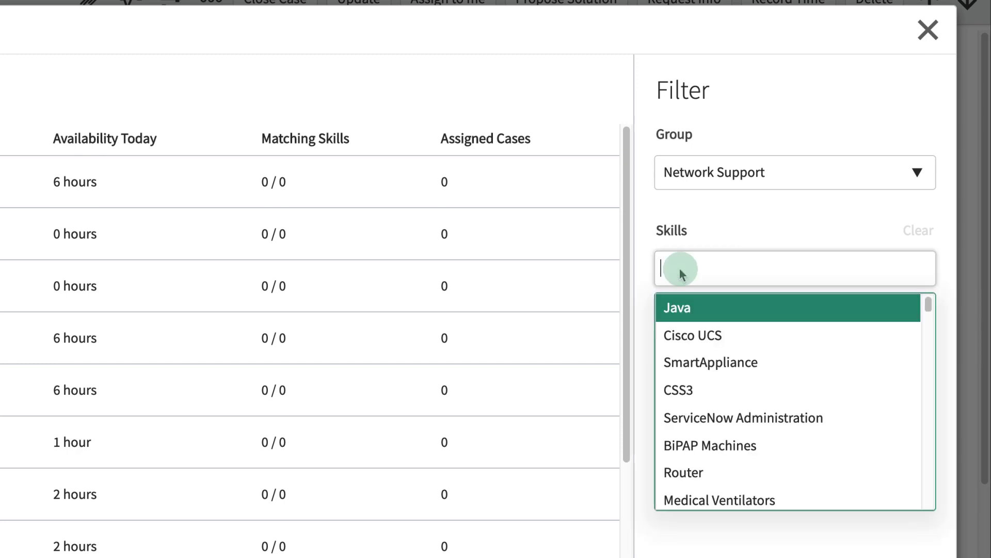
pyautogui.write('router')
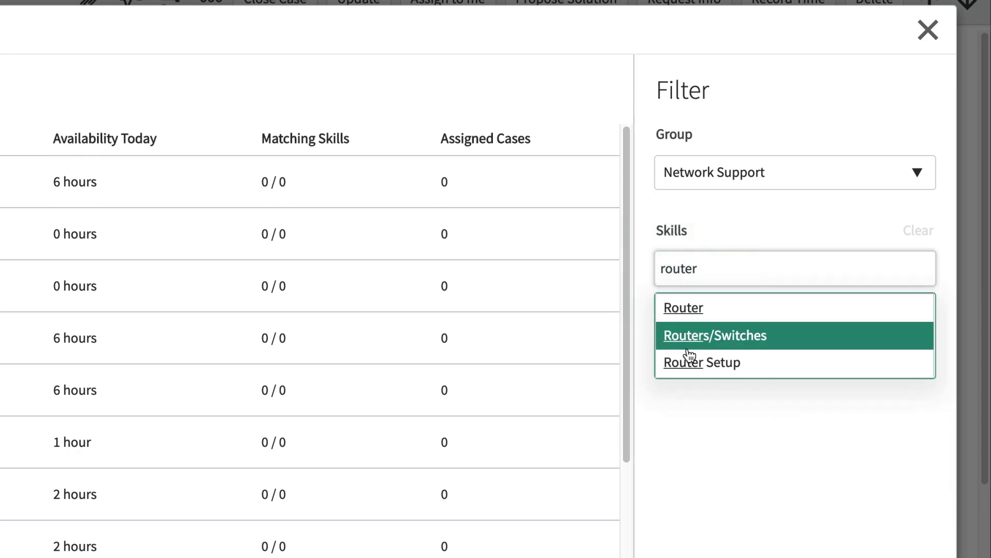
pyautogui.click(690, 361)
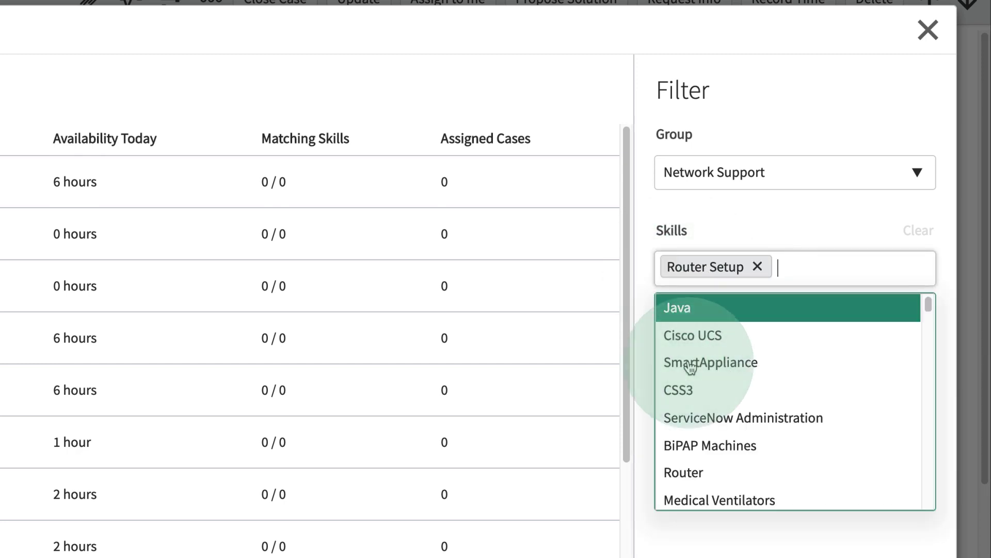
pyautogui.click(705, 542)
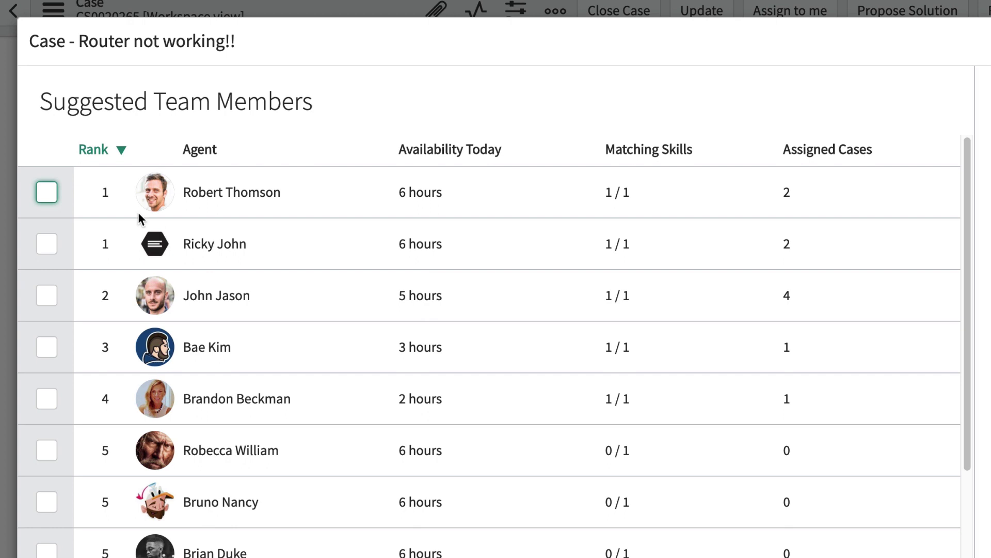
pyautogui.click(47, 192)
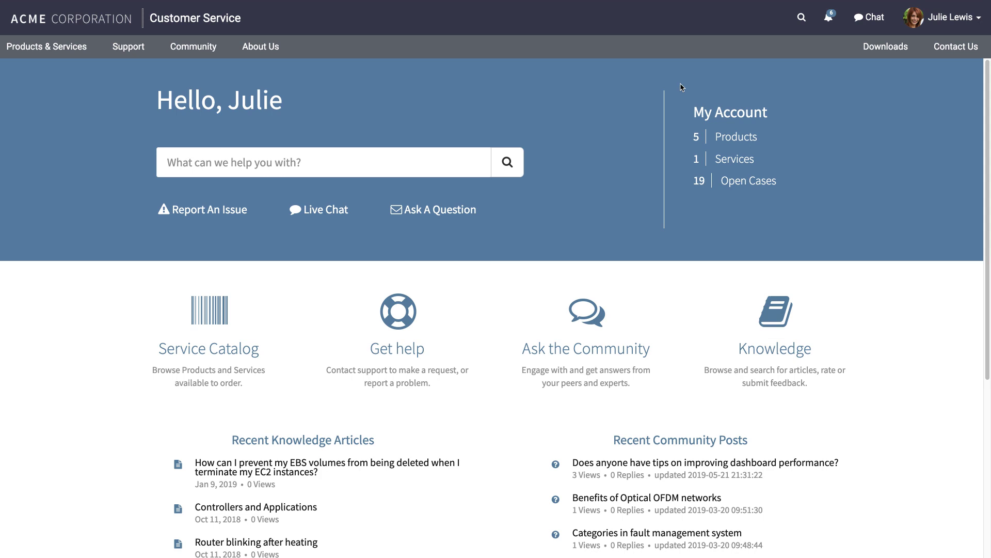
# Submit a help case for ACME Corporation Analytics Suite 2016 with subject 'Router setup'.
pyautogui.click(385, 312)
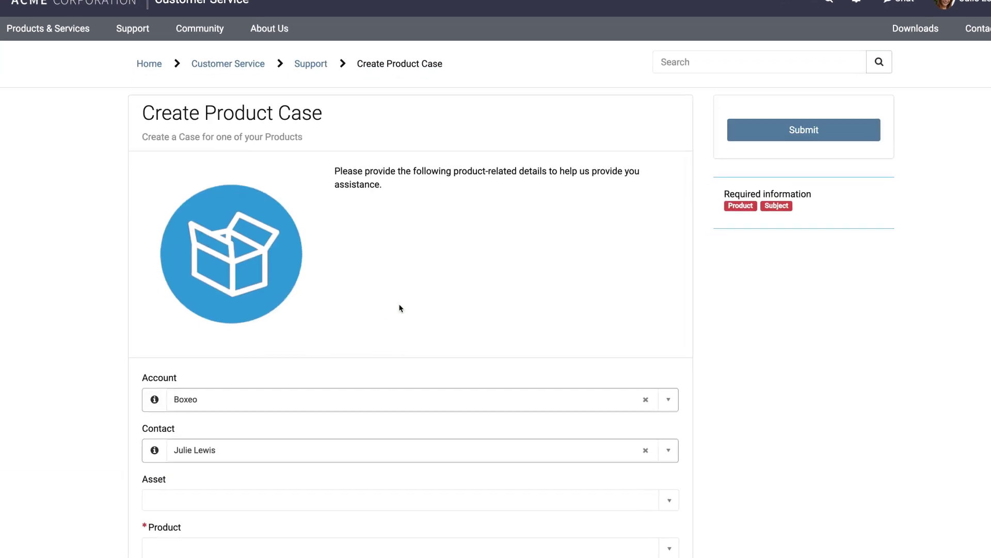
pyautogui.scroll(-5, 386, 312)
pyautogui.click(554, 228)
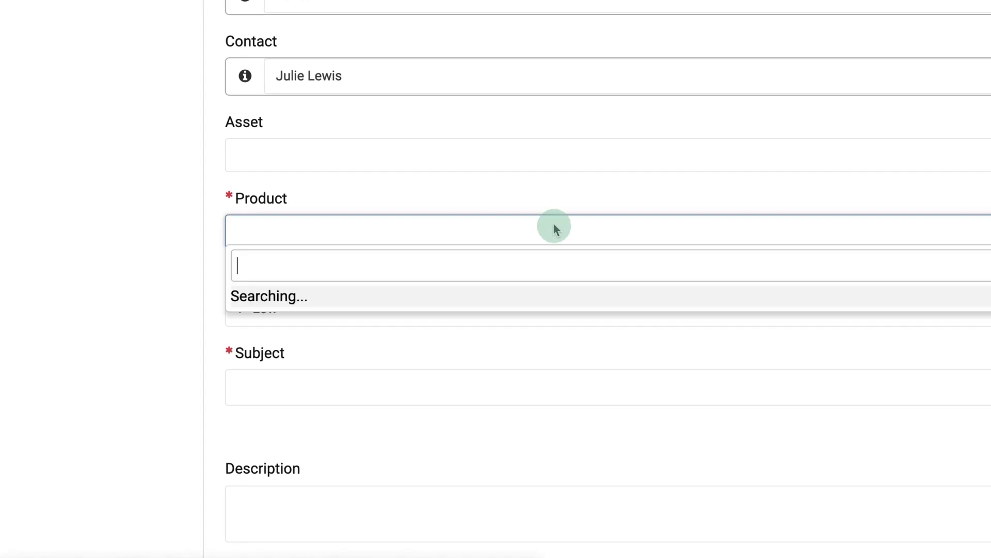
pyautogui.write('ACME')
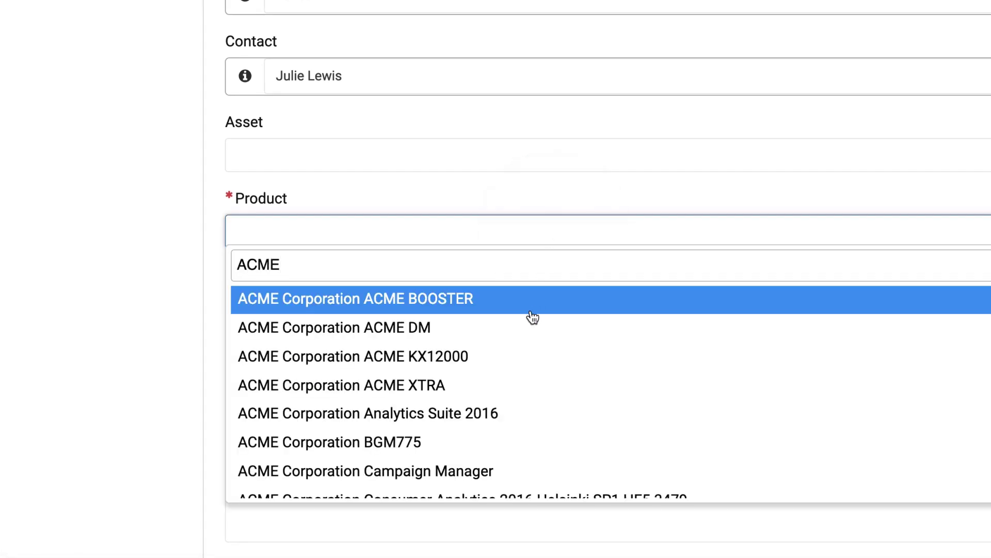
pyautogui.click(510, 413)
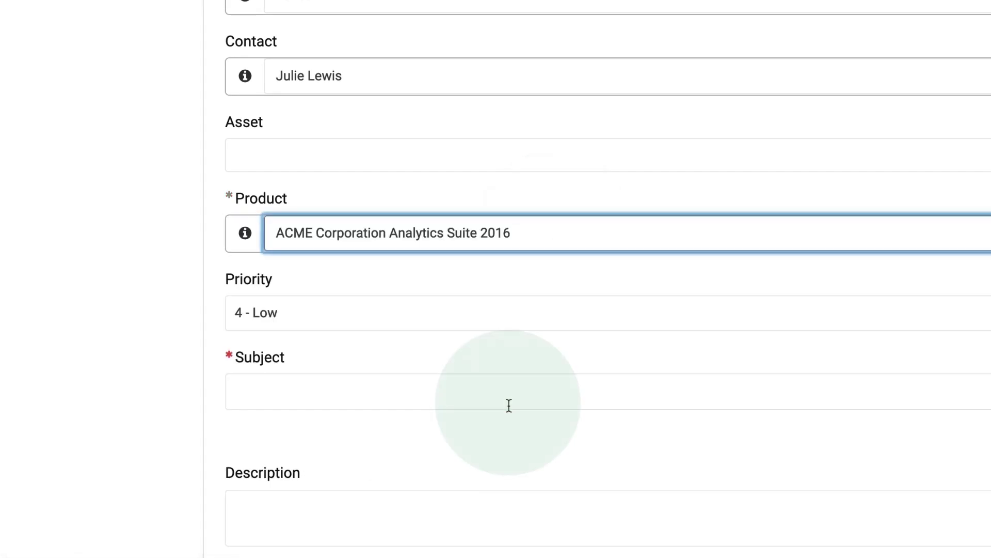
pyautogui.click(508, 399)
pyautogui.write('Router setup')
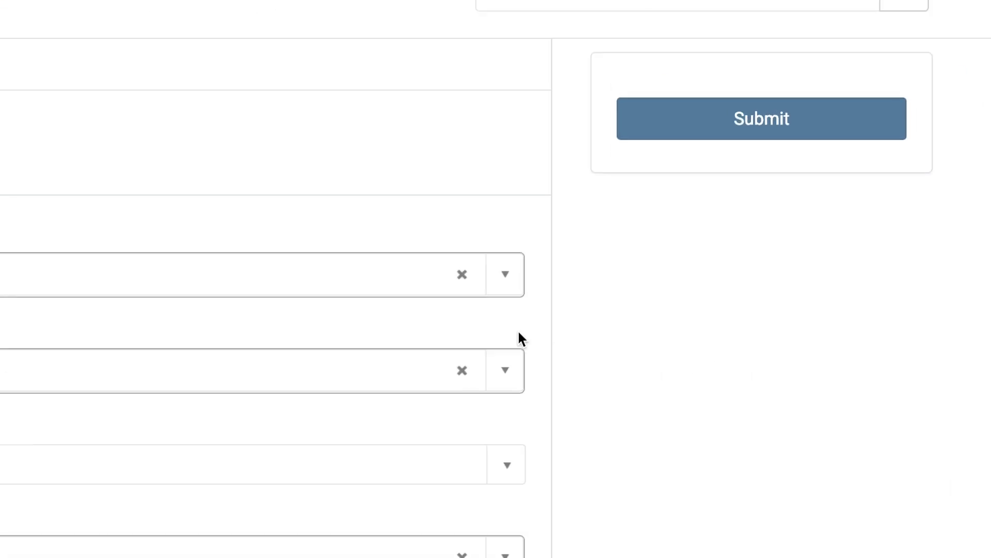
pyautogui.click(550, 229)
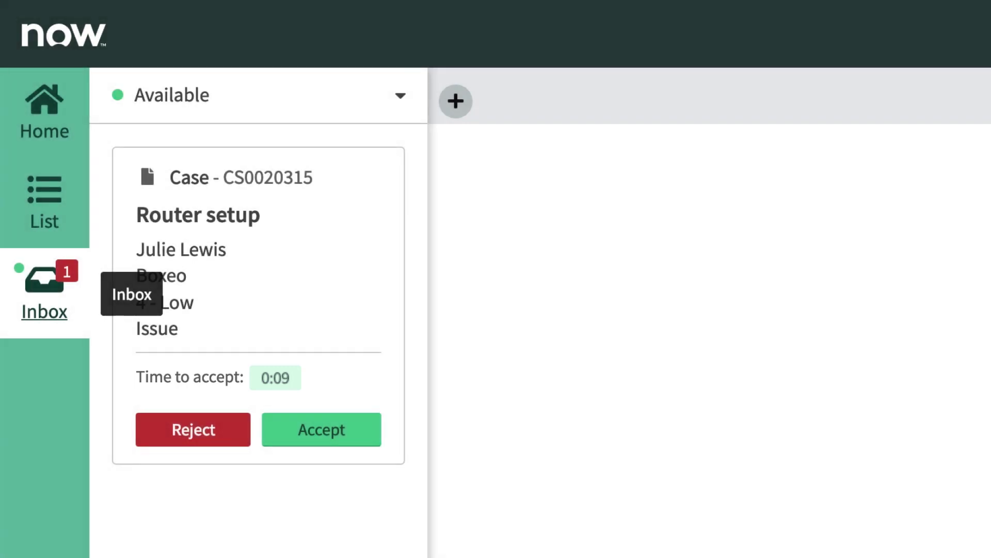
# Accept the Router setup case card from the Agent Workspace inbox.
pyautogui.click(321, 430)
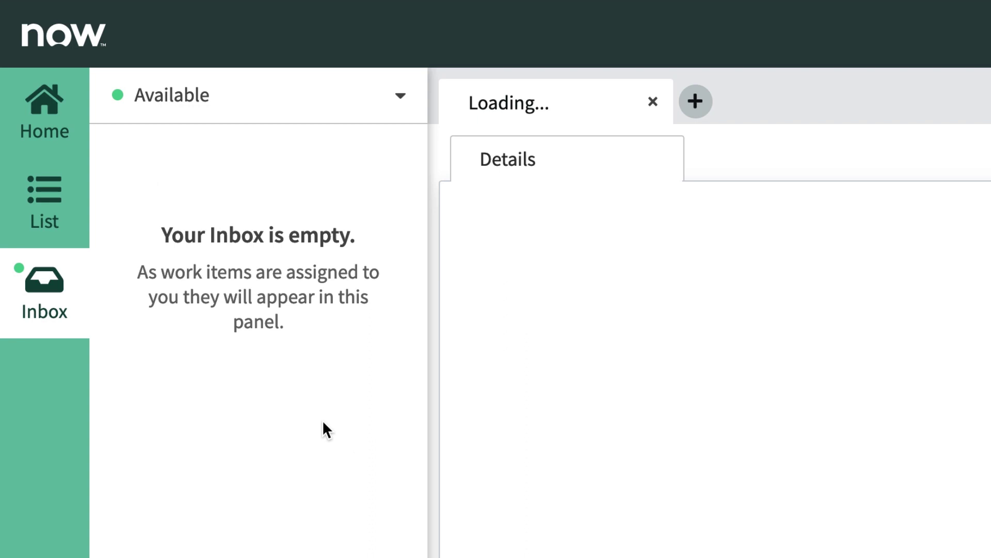